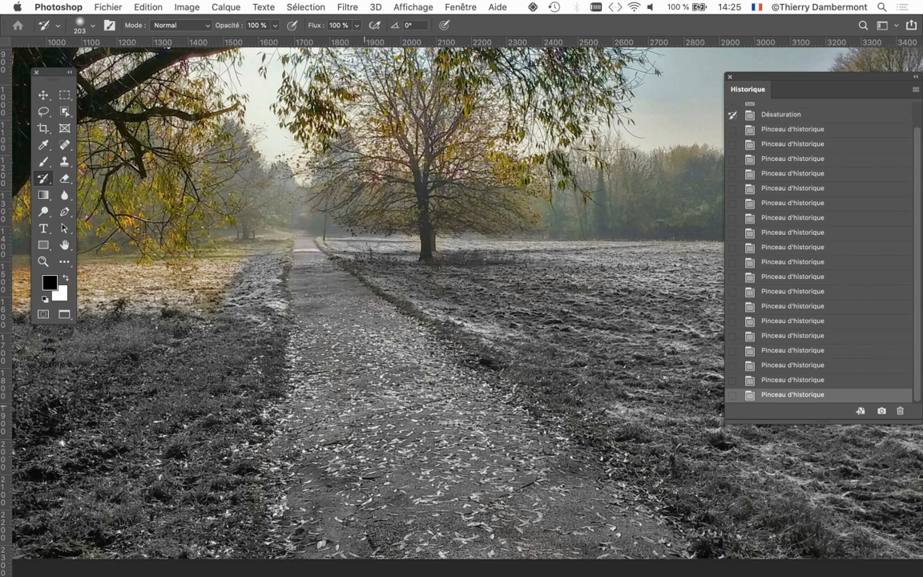
- Try painting the desaturated state over the orange grass beside the large tree with the History Brush, and undo the stroke
drag(405, 364, 648, 438)
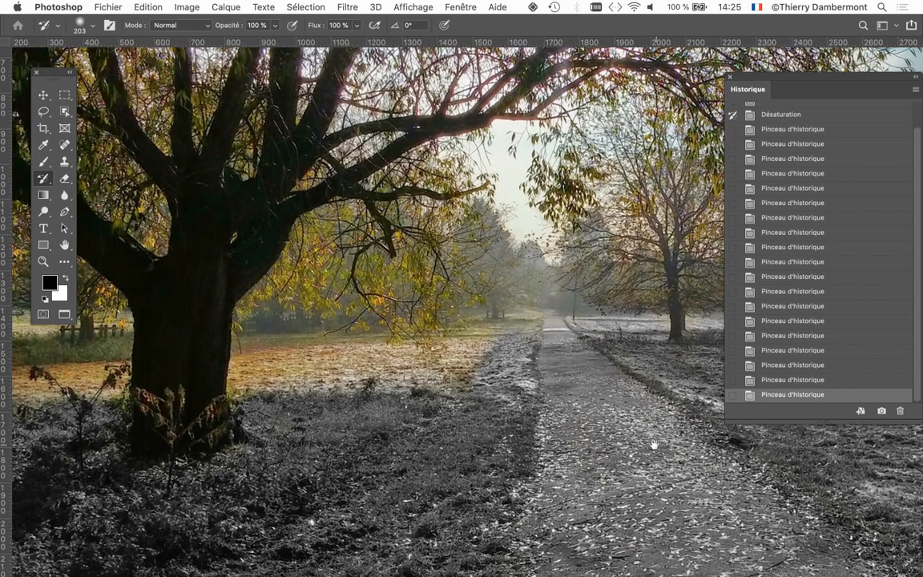
drag(432, 352, 289, 349)
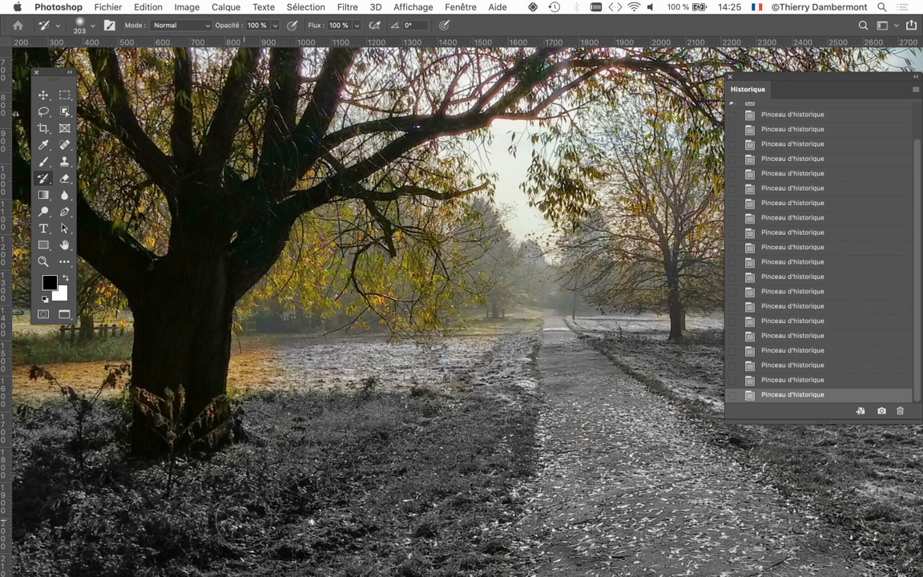
key(super+z)
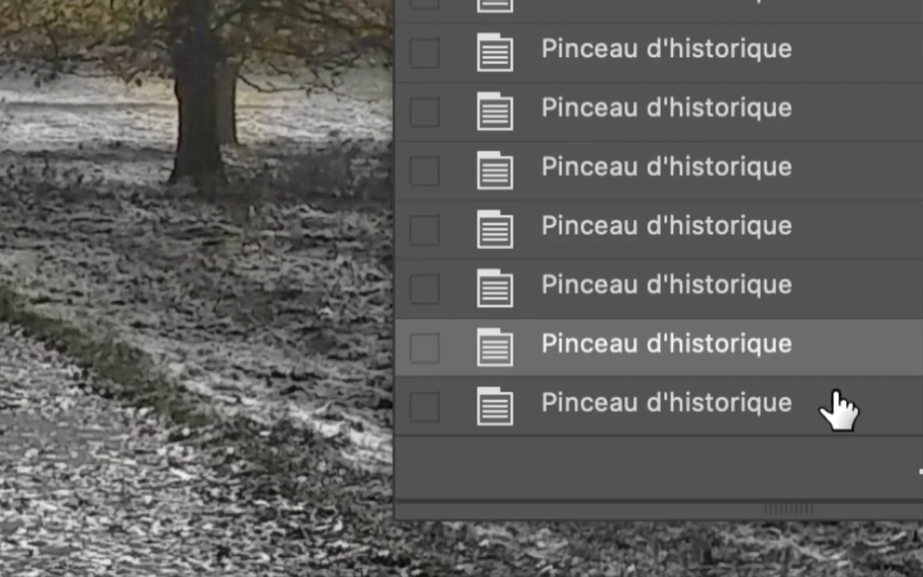
- Compare the last two History Brush states by switching between them, ending on the earlier one
click(837, 411)
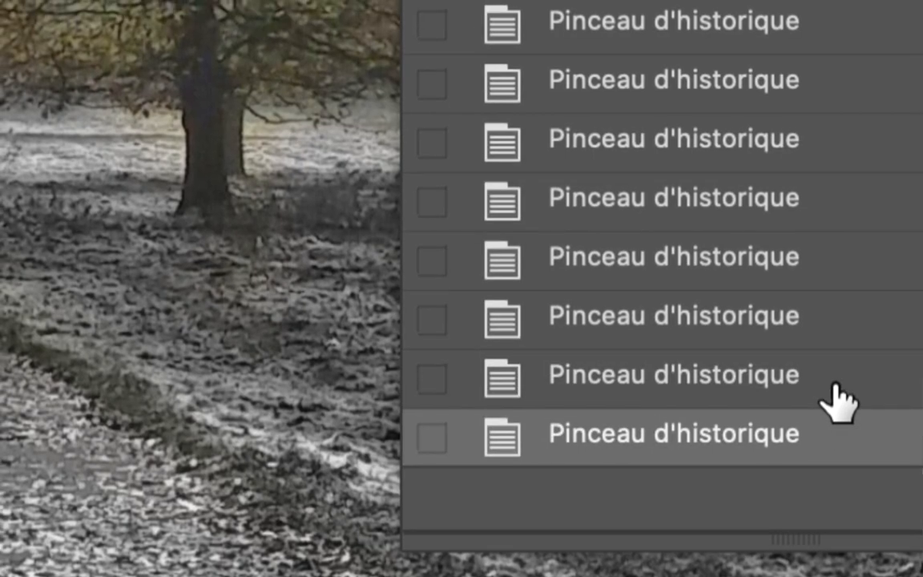
click(830, 369)
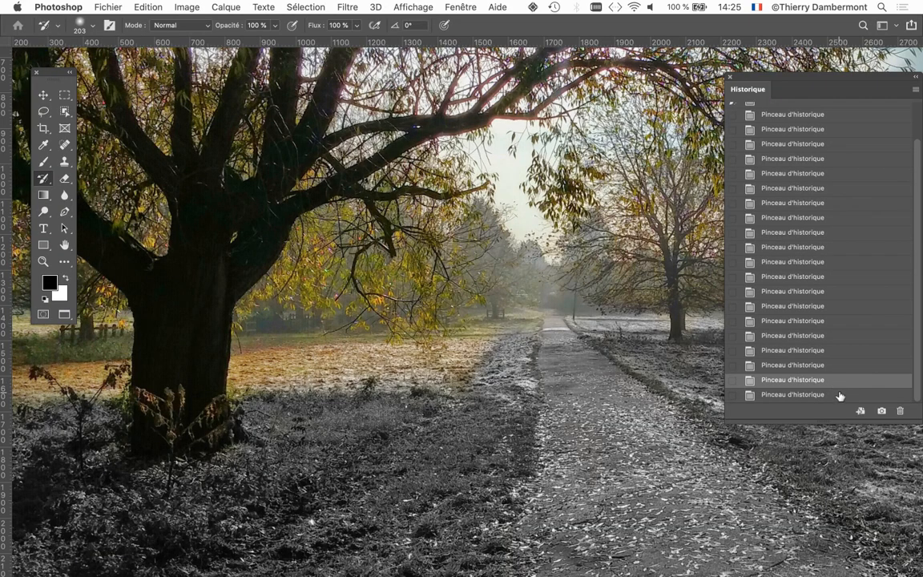
click(853, 433)
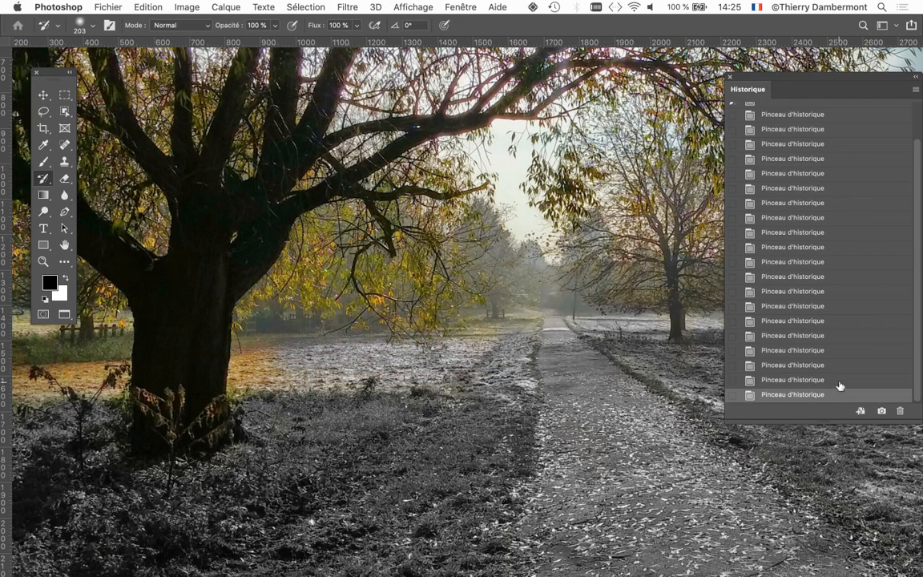
click(839, 382)
click(839, 393)
click(839, 383)
- Open the Teinte/Saturation adjustment and place its dialog so the photo stays clear
scroll(596, 393, down, 3)
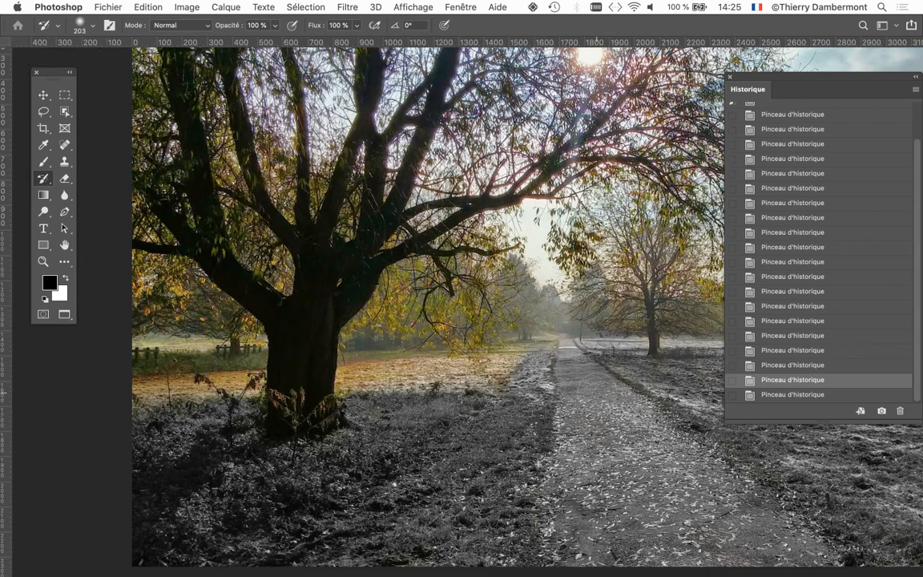
scroll(595, 392, down, 2)
drag(614, 421, 411, 411)
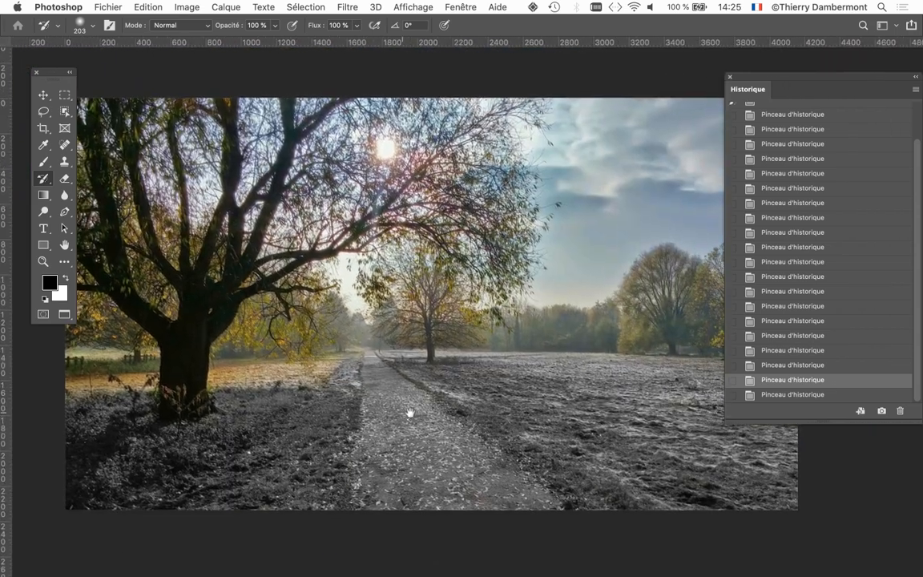
scroll(493, 357, down, 2)
scroll(565, 393, down, 3)
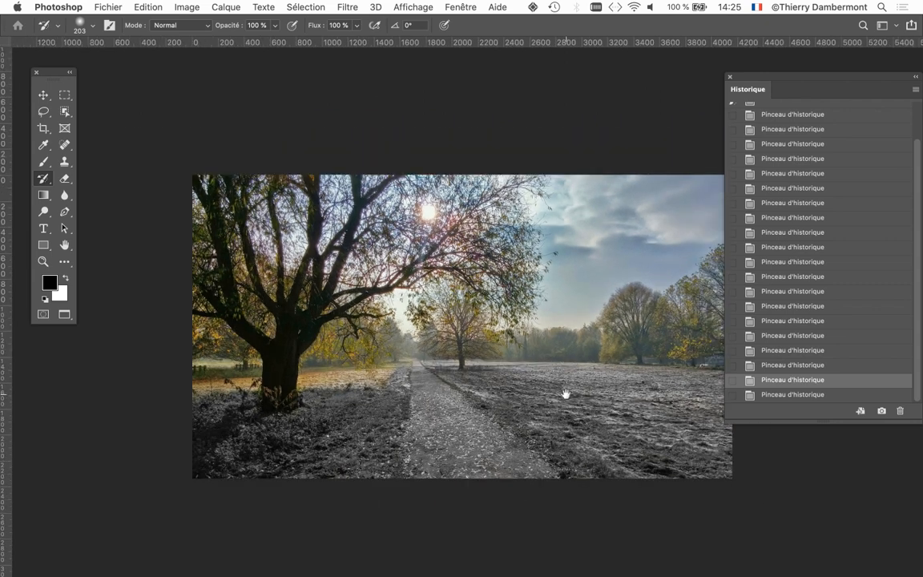
drag(565, 393, 489, 347)
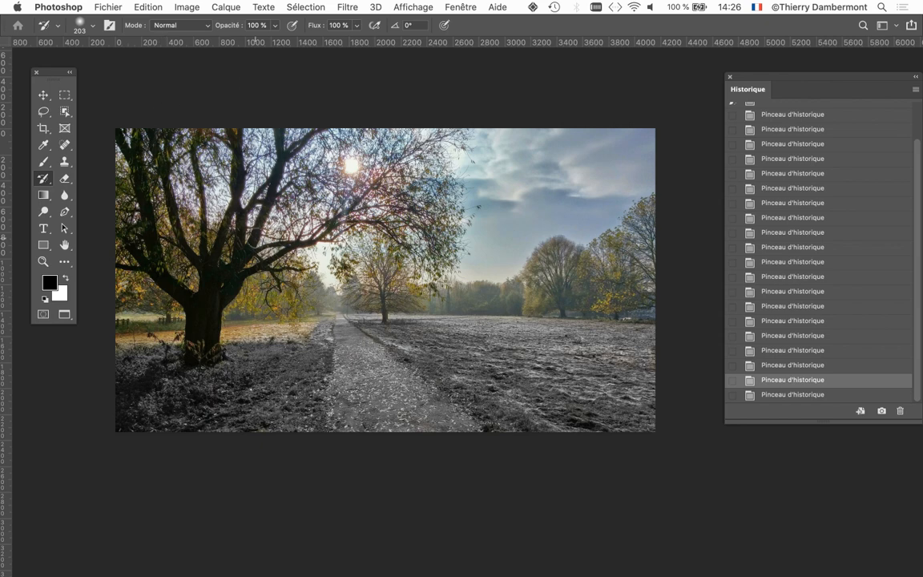
drag(228, 215, 195, 180)
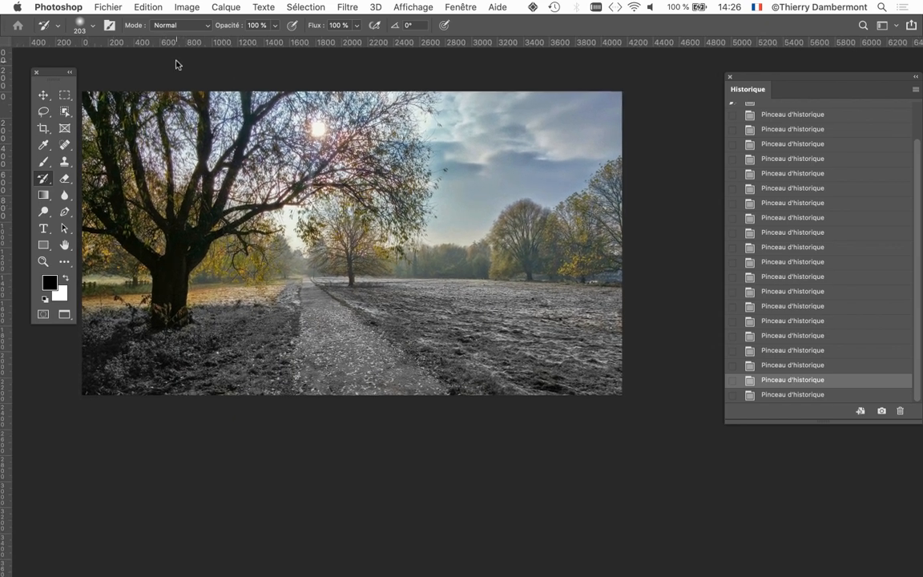
click(187, 8)
mouse_move(186, 43)
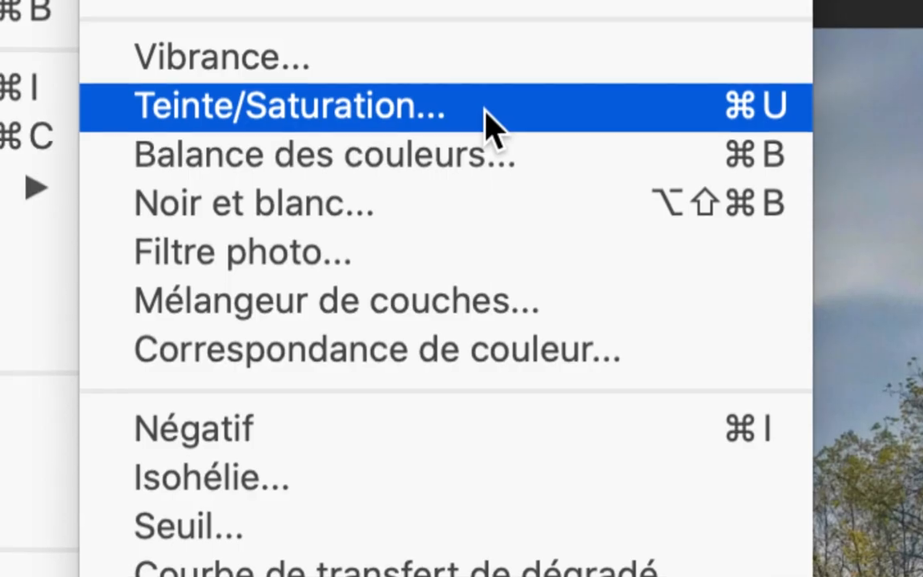
click(486, 124)
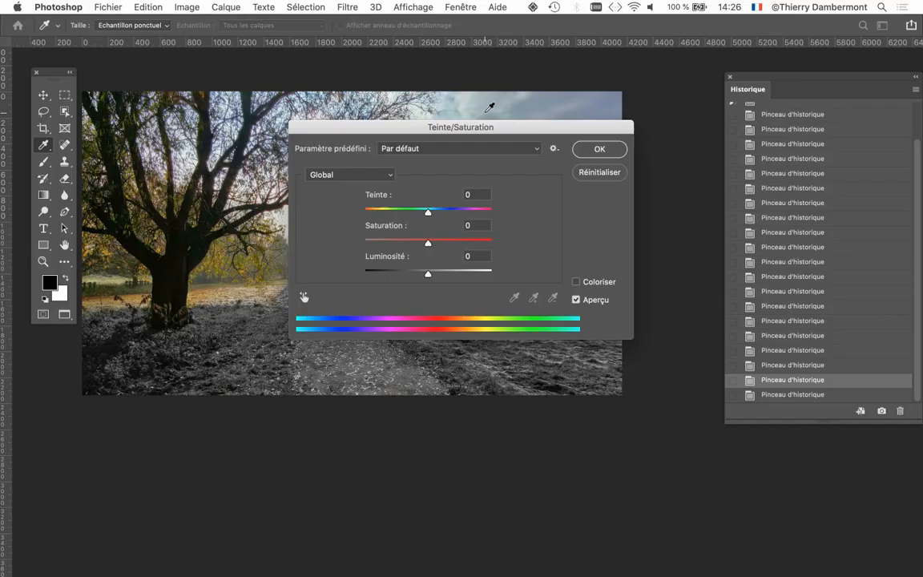
drag(448, 132, 663, 264)
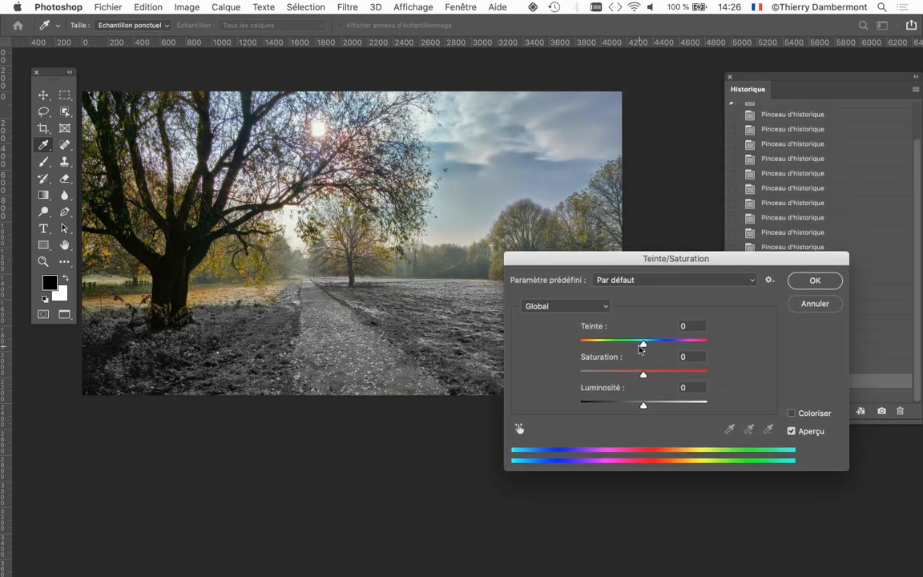
- Set the global hue to +121 and the saturation to +23, and apply the Teinte/Saturation adjustment
key(alt)
drag(641, 347, 692, 346)
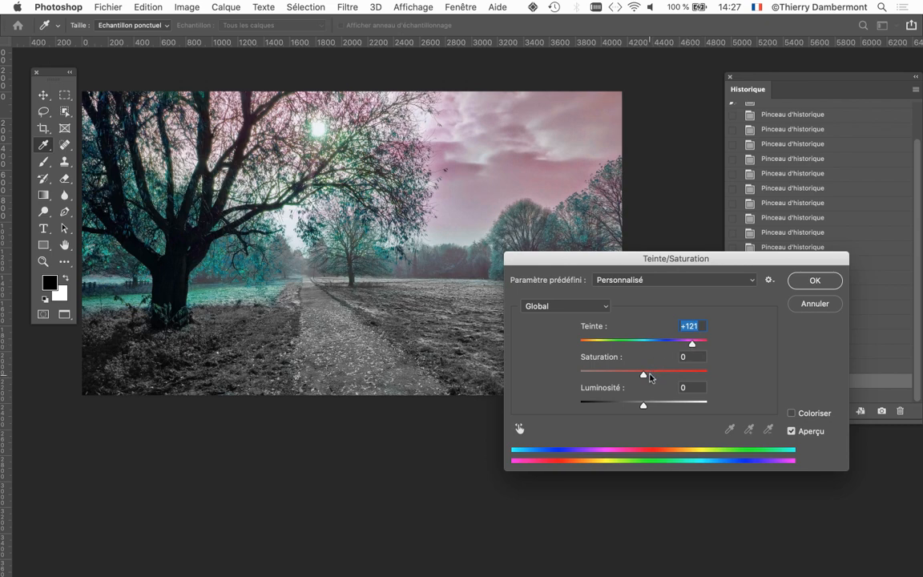
drag(643, 374, 674, 377)
key(Tab)
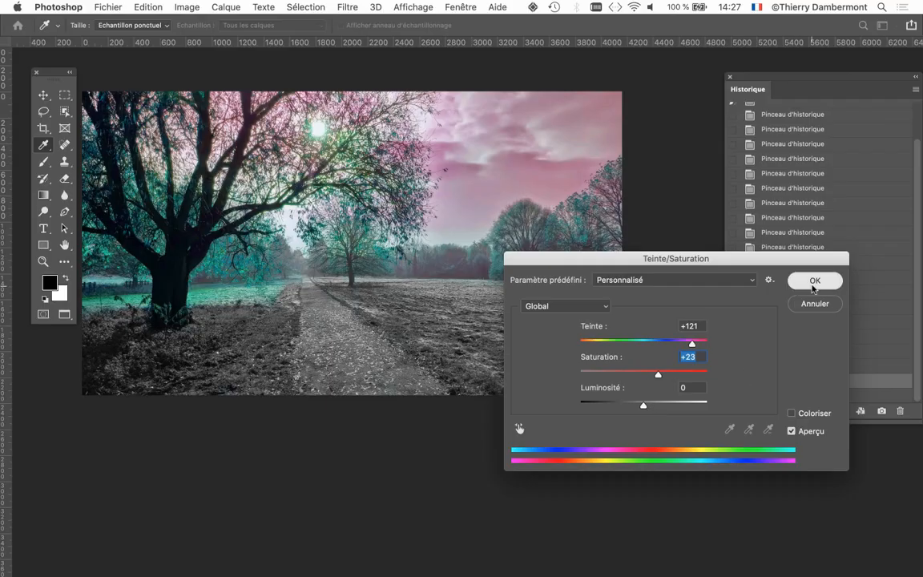
click(814, 280)
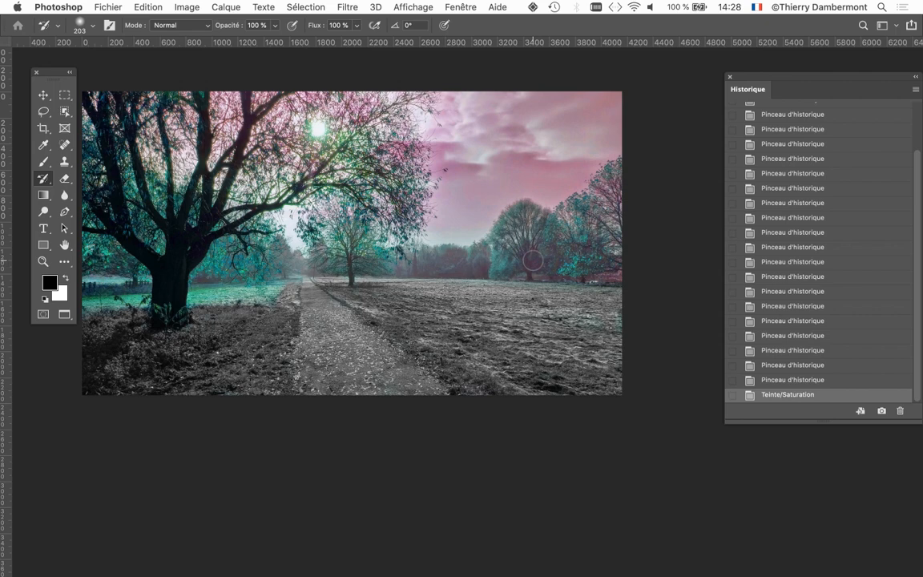
- Save the image under the name great-landscape-VS1 in Photoshop format, in the historique folder
click(109, 7)
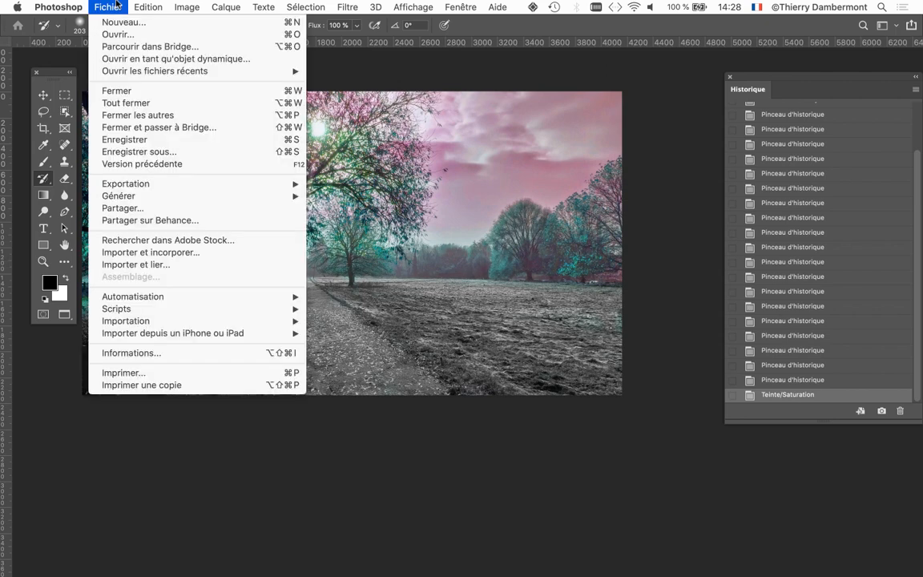
click(163, 143)
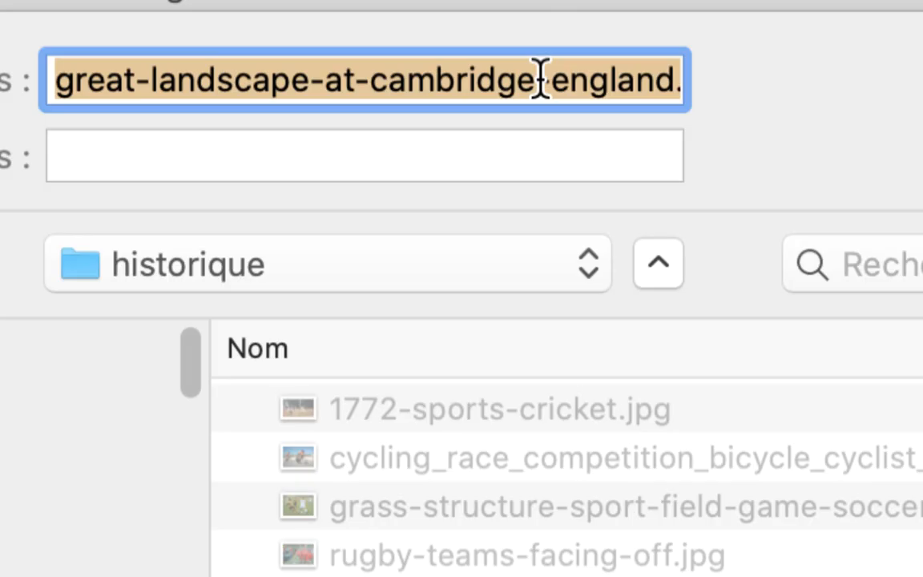
drag(541, 80, 663, 78)
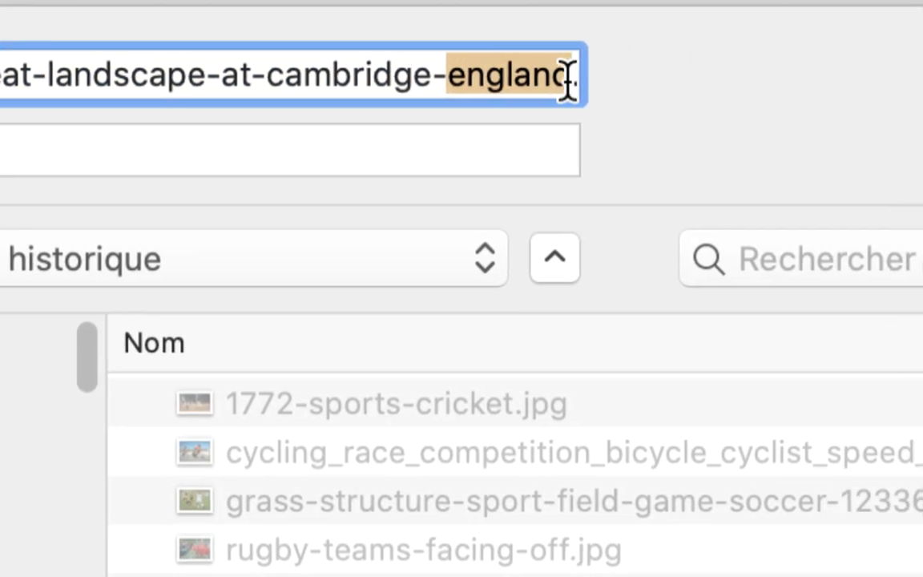
key(BackSpace)
drag(494, 74, 266, 74)
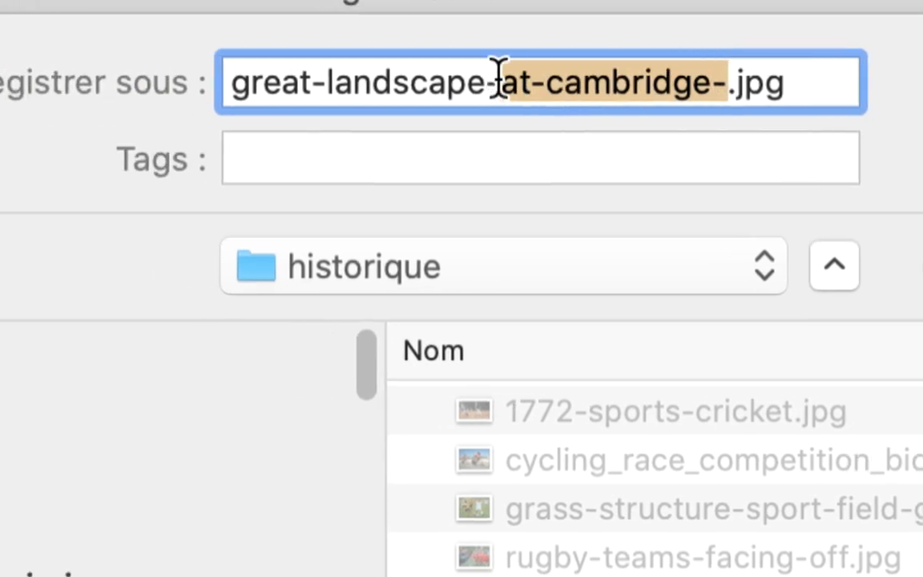
text(VS1)
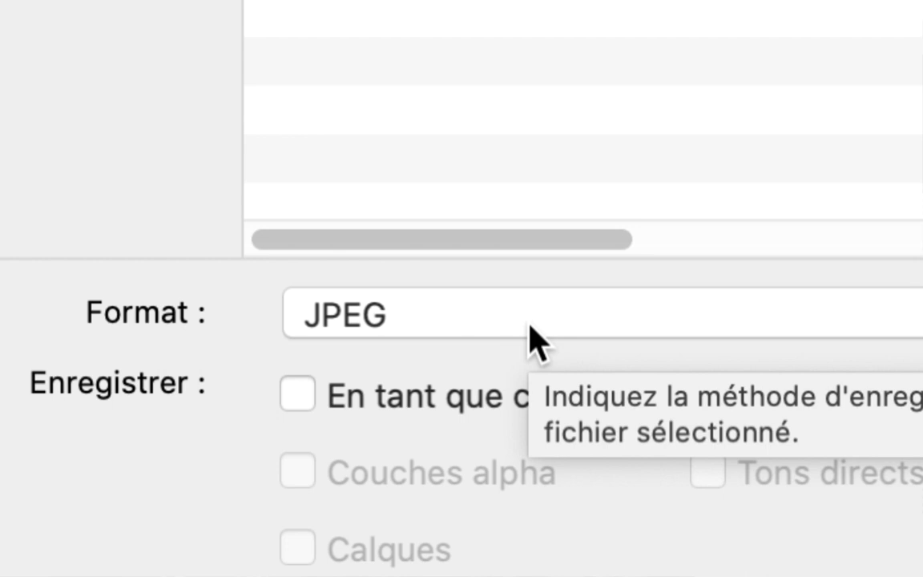
click(530, 328)
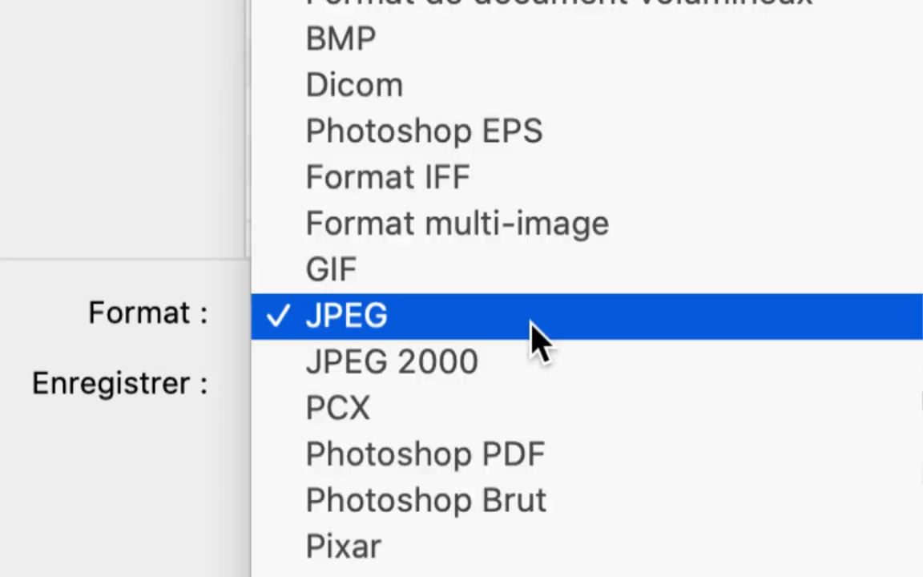
click(533, 250)
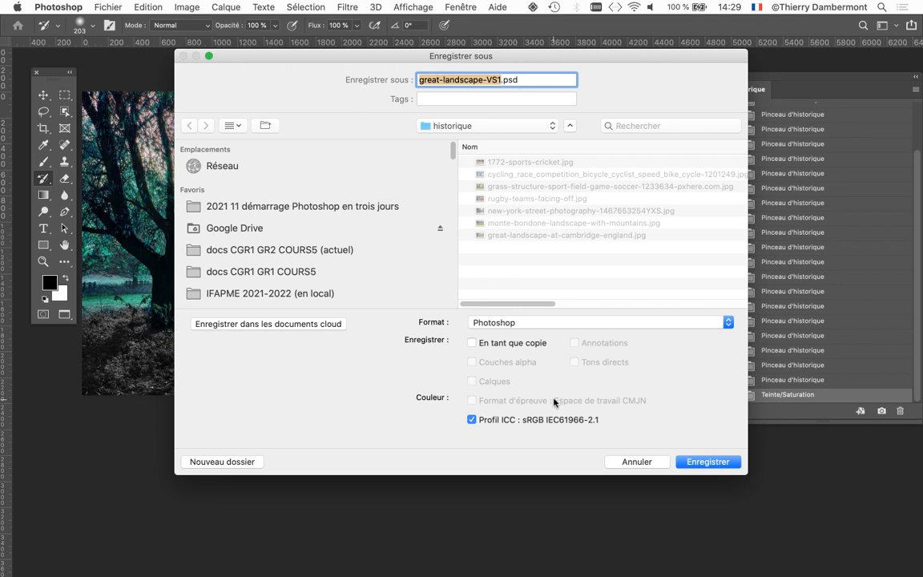
click(706, 461)
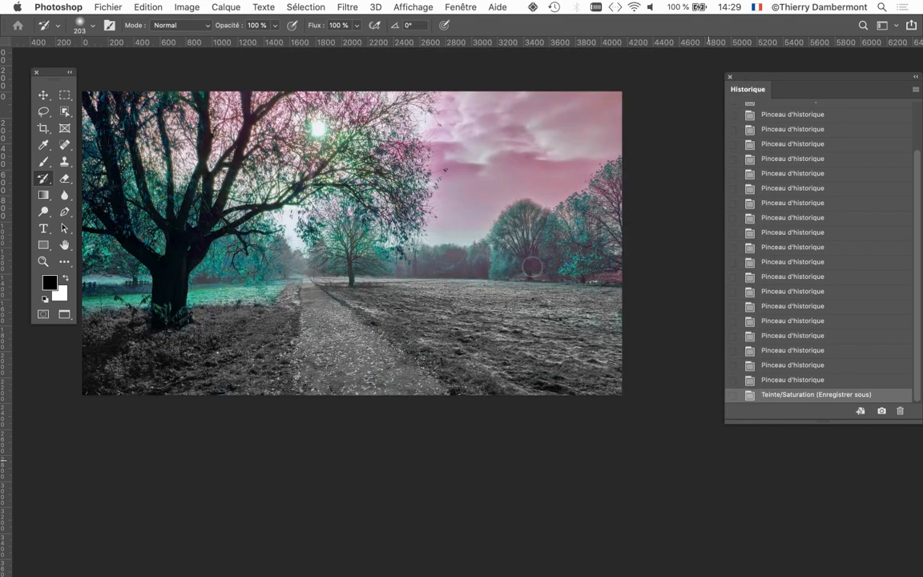
- Return to the history state just before Teinte/Saturation and make the Teinte/Saturation state the History Brush source
drag(453, 354, 480, 376)
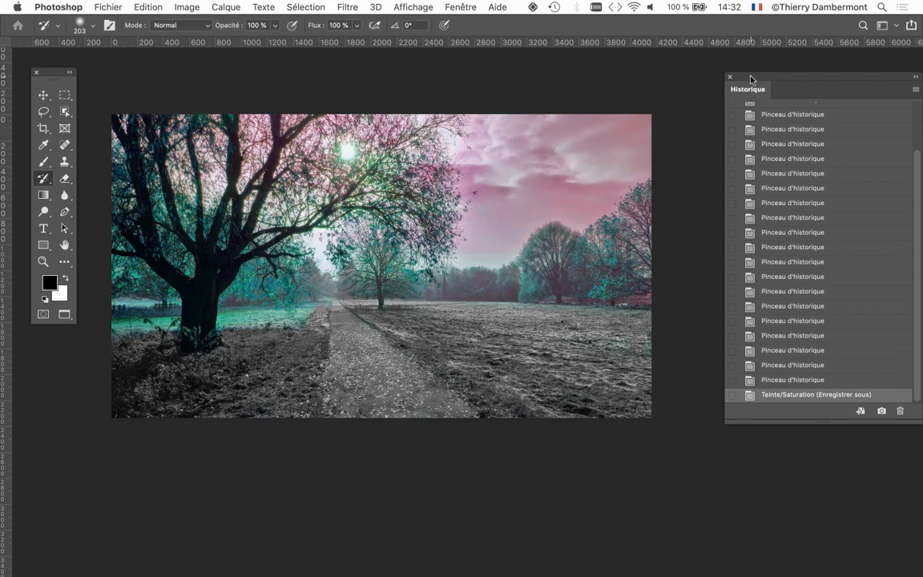
drag(752, 78, 699, 84)
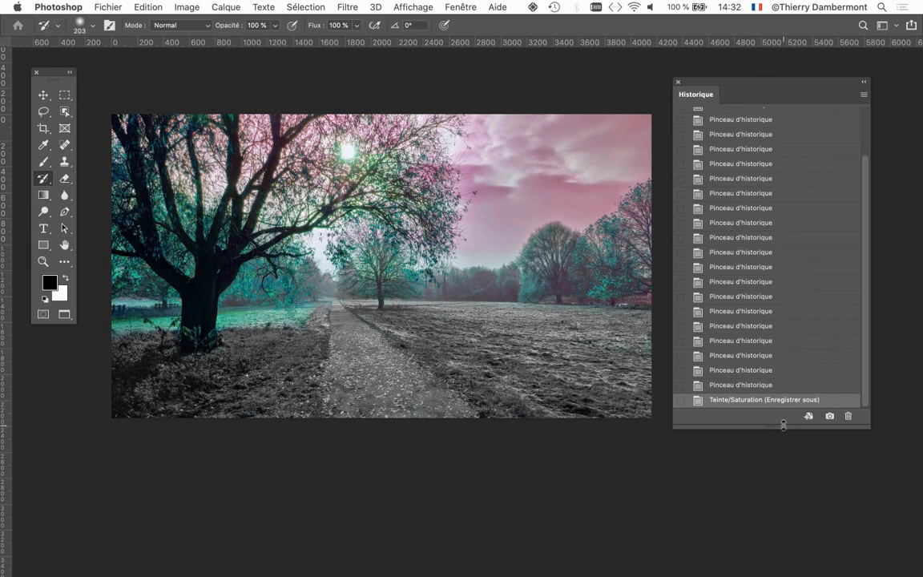
drag(783, 426, 784, 440)
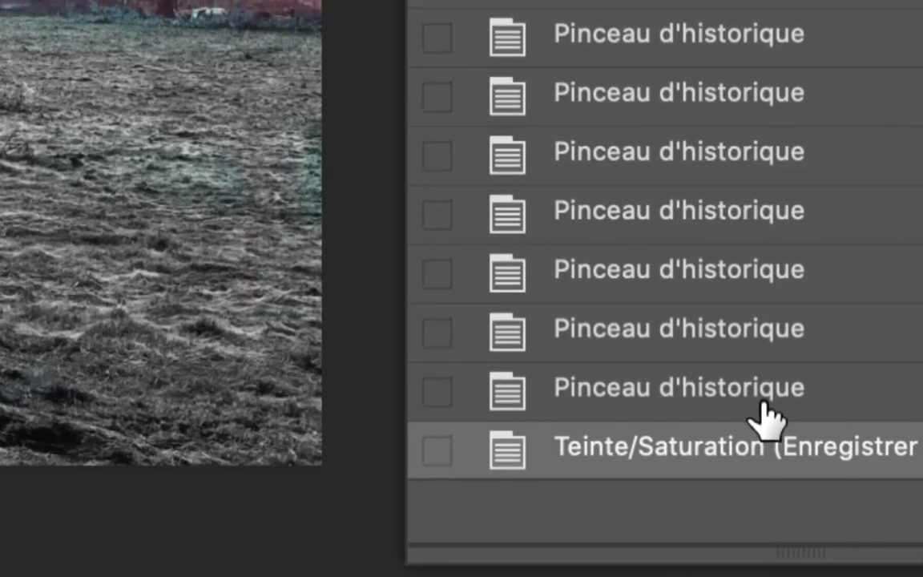
click(761, 395)
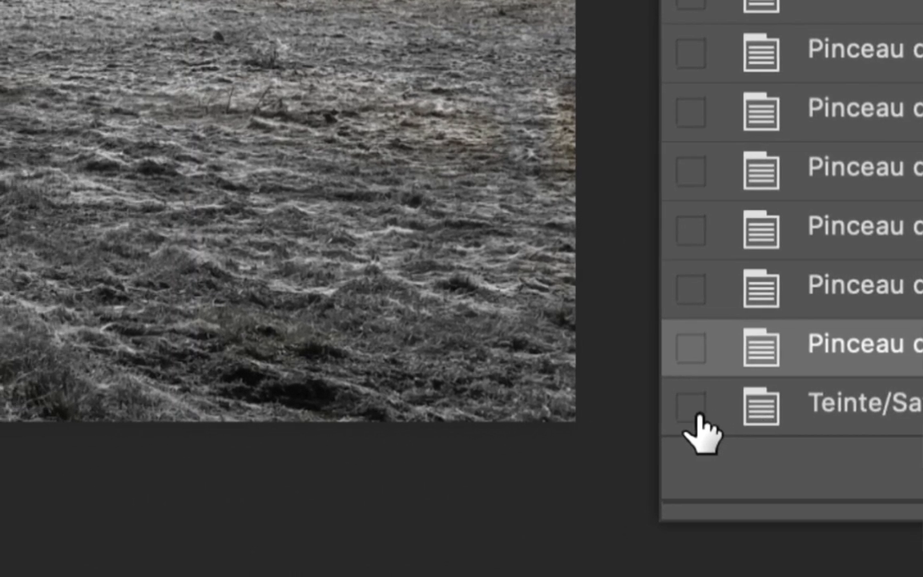
click(437, 450)
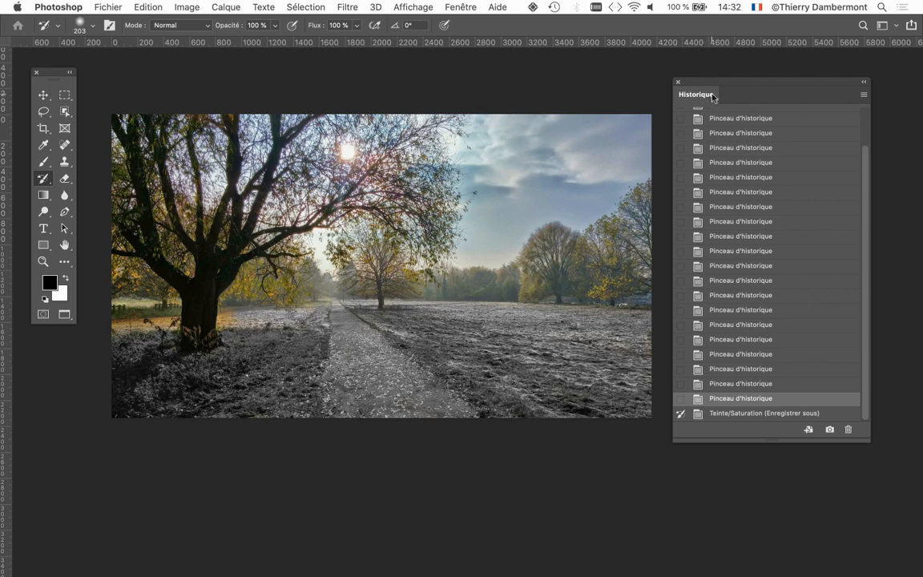
drag(710, 83, 727, 82)
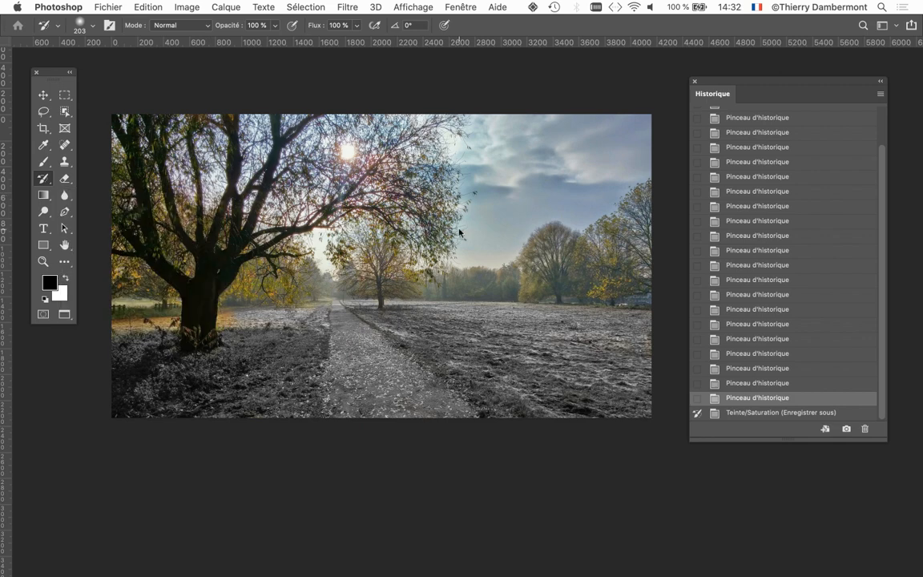
- Enlarge the History Brush to 796 and paint the Teinte/Saturation state over the sky and the upper tree branches
mouse_move(459, 232)
mouse_down()
mouse_move(552, 212)
mouse_move(469, 213)
mouse_up()
mouse_move(587, 155)
mouse_down()
mouse_move(608, 137)
mouse_move(399, 152)
mouse_move(197, 133)
mouse_move(164, 118)
mouse_move(342, 222)
mouse_move(481, 200)
mouse_move(561, 172)
mouse_move(484, 216)
mouse_move(333, 227)
mouse_move(296, 196)
mouse_up()
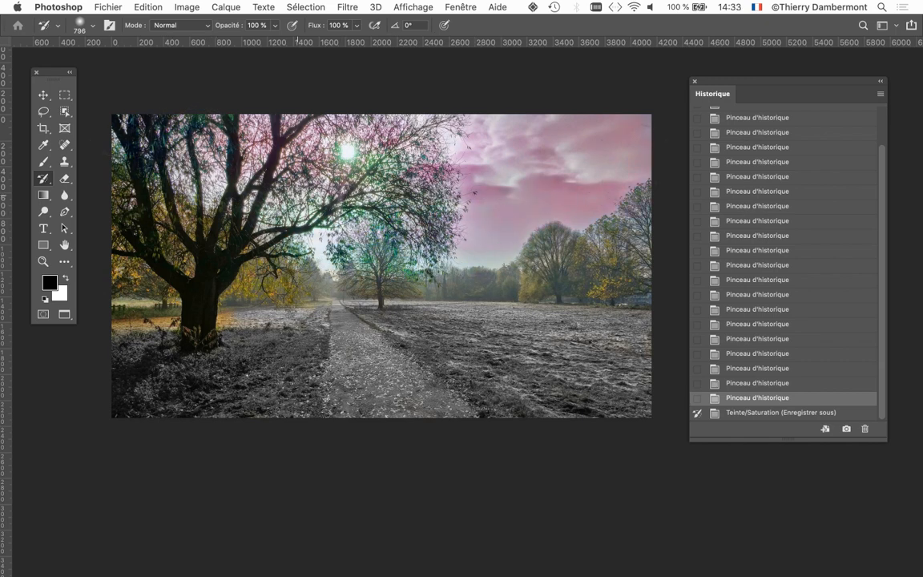
drag(112, 112, 609, 138)
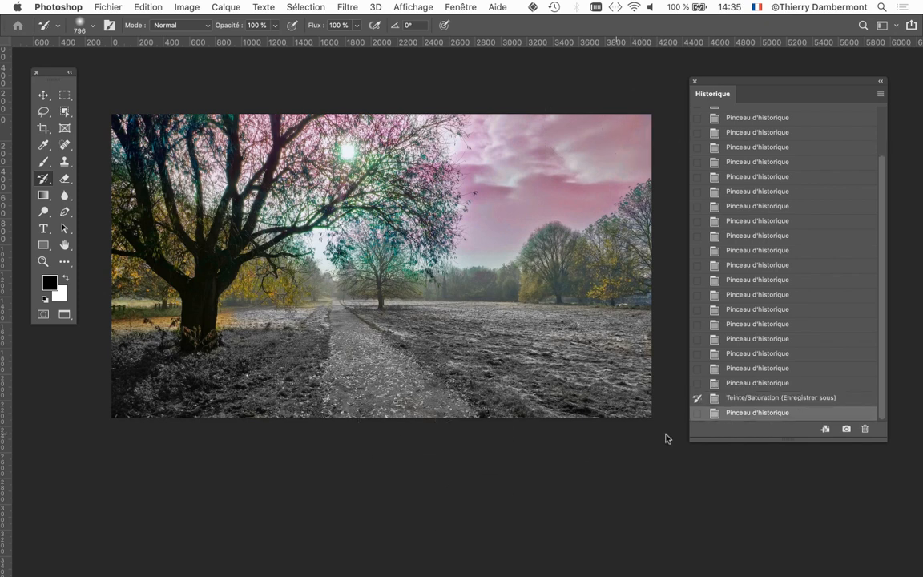
drag(814, 440, 811, 533)
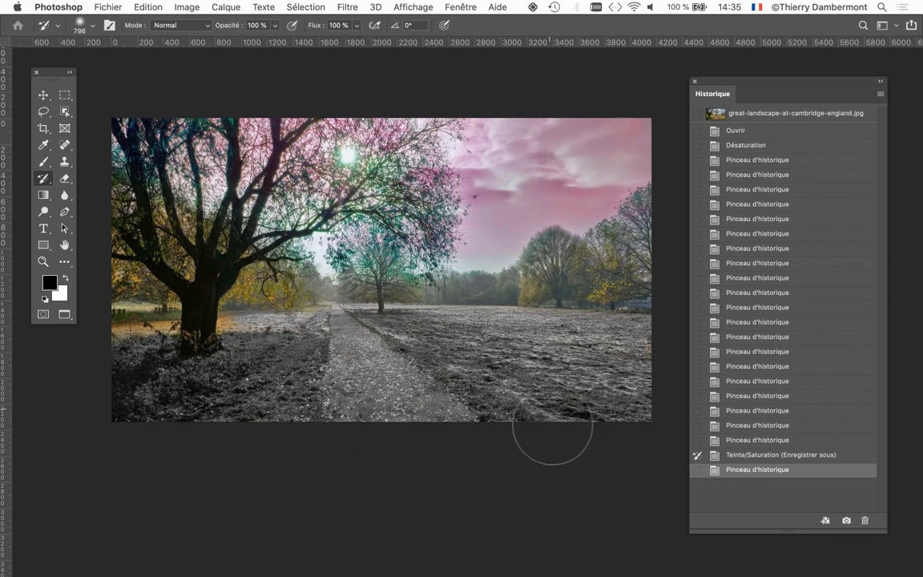
scroll(552, 429, up, 1)
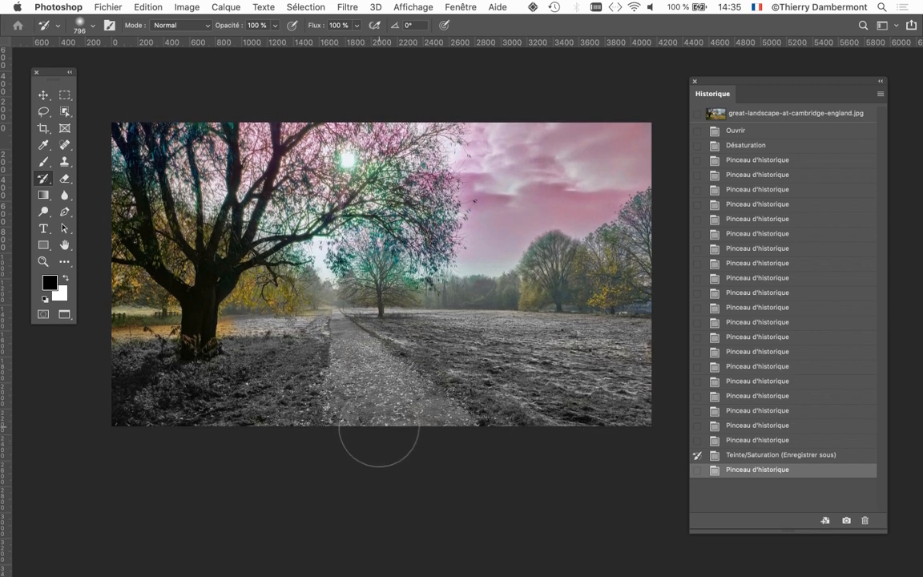
- Make the Ouvrir state the History Brush source and, with the brush reduced to 267, paint the original colours back over the path
scroll(504, 495, up, 1)
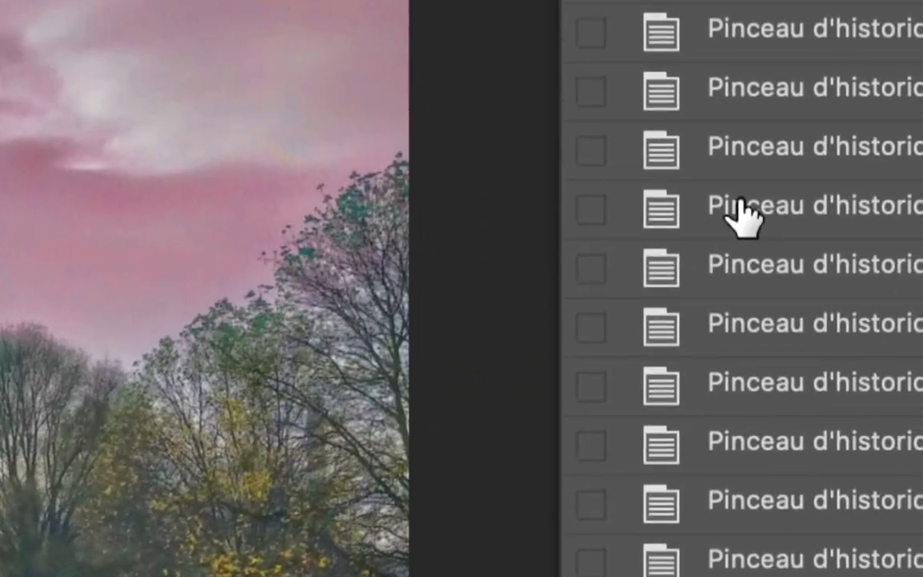
click(710, 146)
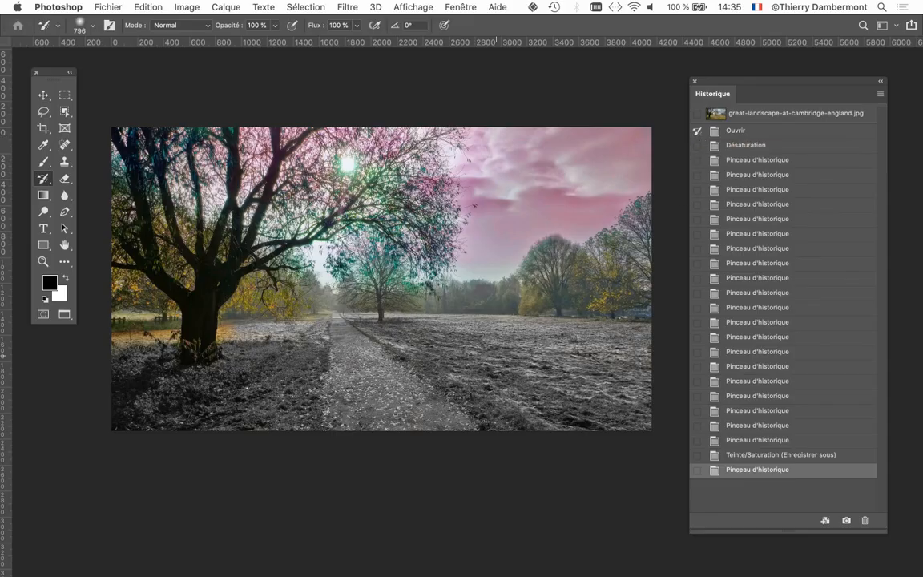
drag(399, 365, 304, 369)
scroll(376, 359, up, 5)
mouse_move(311, 324)
mouse_down()
mouse_move(300, 425)
mouse_move(277, 437)
mouse_move(352, 421)
mouse_up()
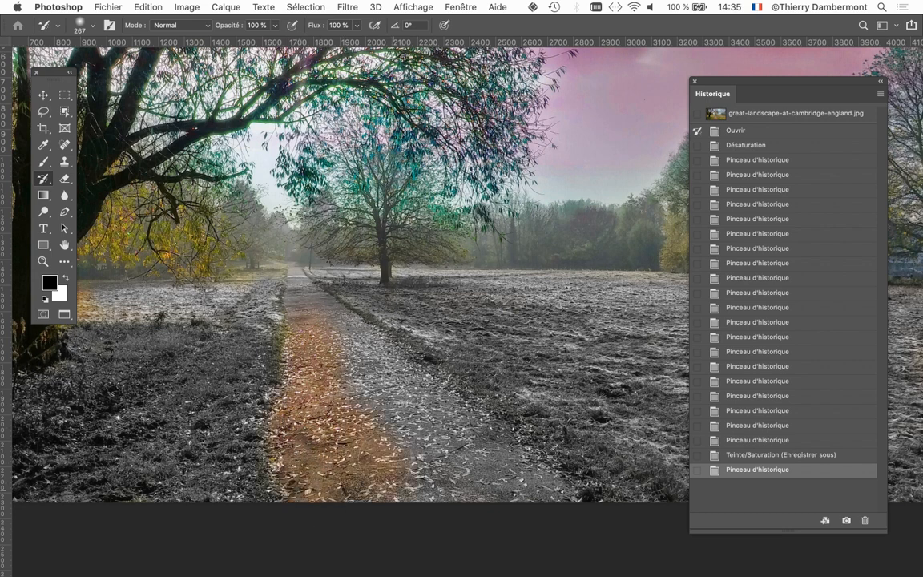
mouse_move(411, 402)
mouse_down()
mouse_move(556, 507)
mouse_move(371, 426)
mouse_move(336, 429)
mouse_up()
- Reduce the History Brush to 115 and restore the original colours along the far end and edges of the path
drag(306, 326, 290, 324)
scroll(296, 313, up, 3)
scroll(290, 325, up, 4)
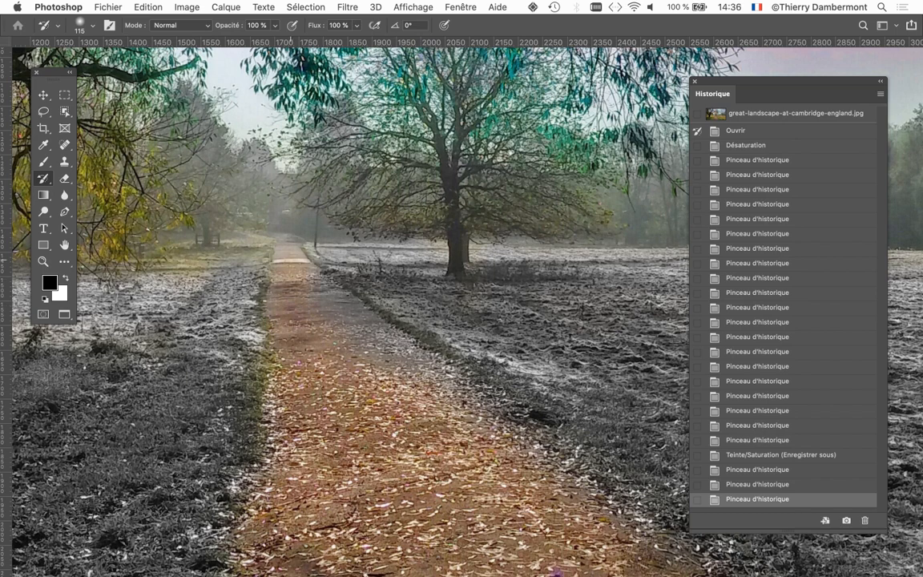
drag(474, 405, 628, 529)
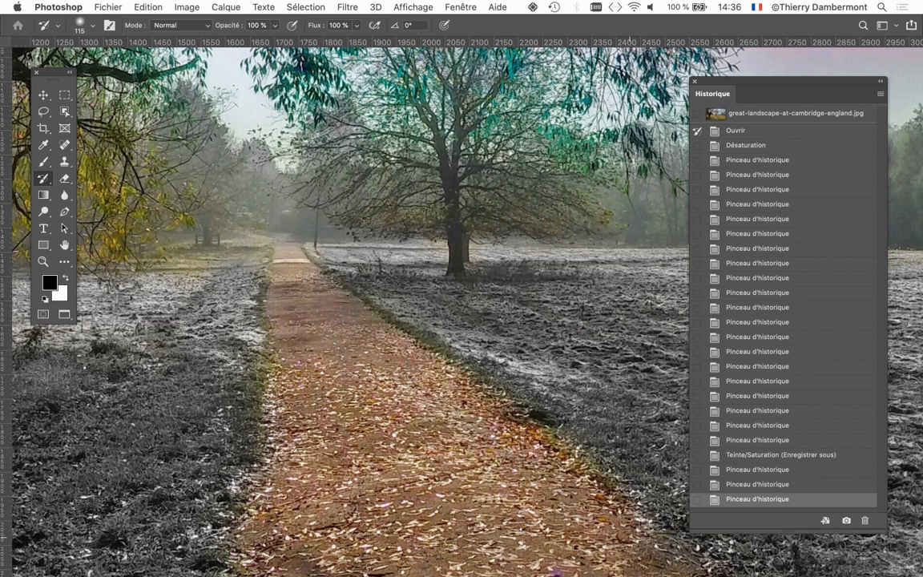
drag(274, 523, 275, 526)
scroll(407, 459, down, 5)
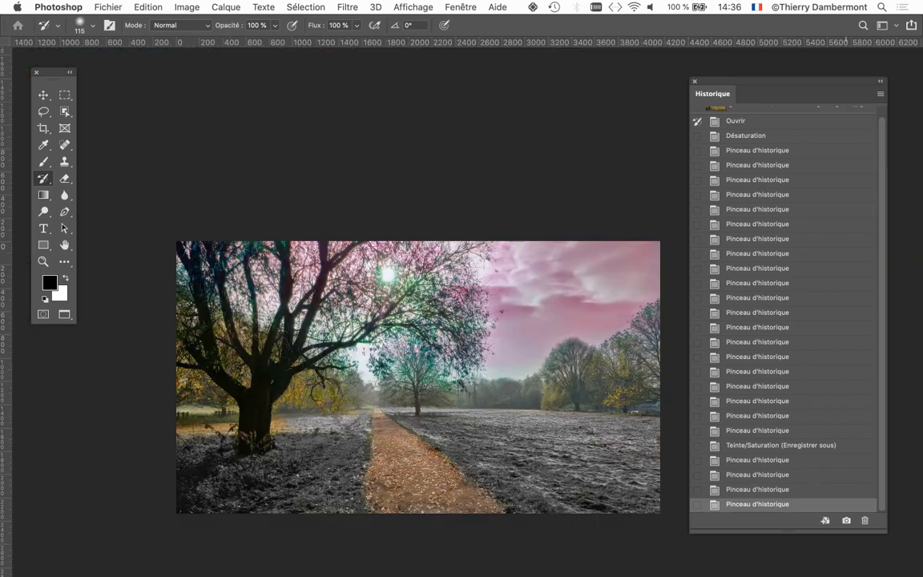
key(space)
drag(438, 449, 439, 412)
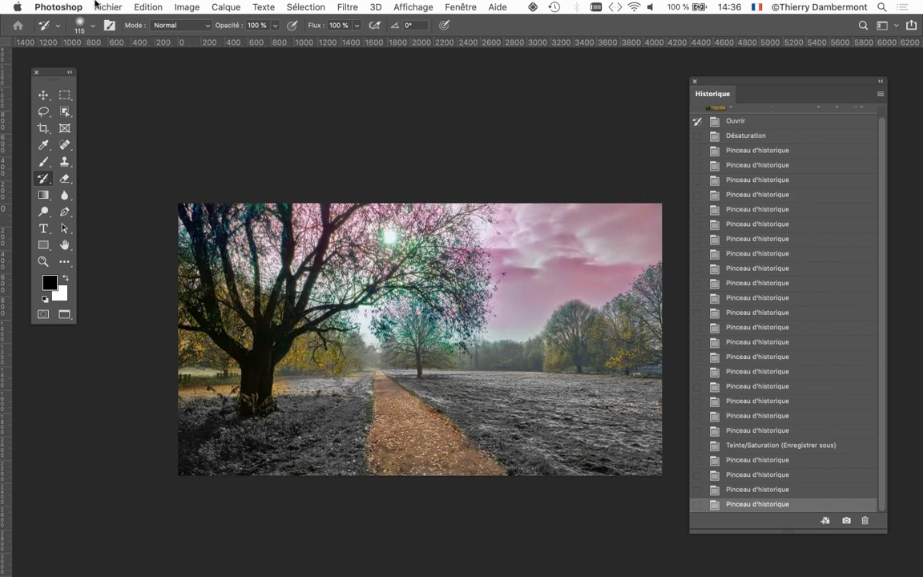
- Save the image under the name great-landscape-VS2.psd in Photoshop format, in the historique folder
click(97, 7)
click(152, 151)
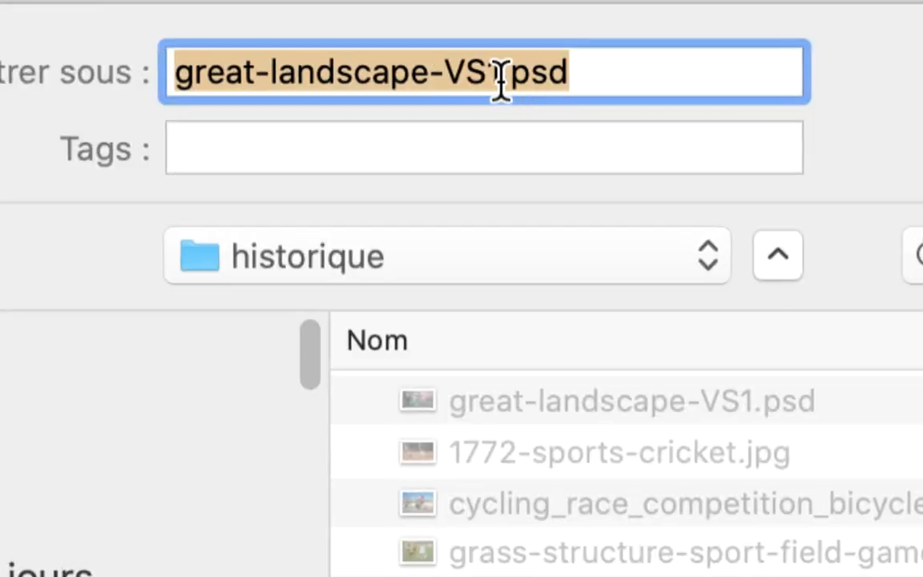
click(501, 81)
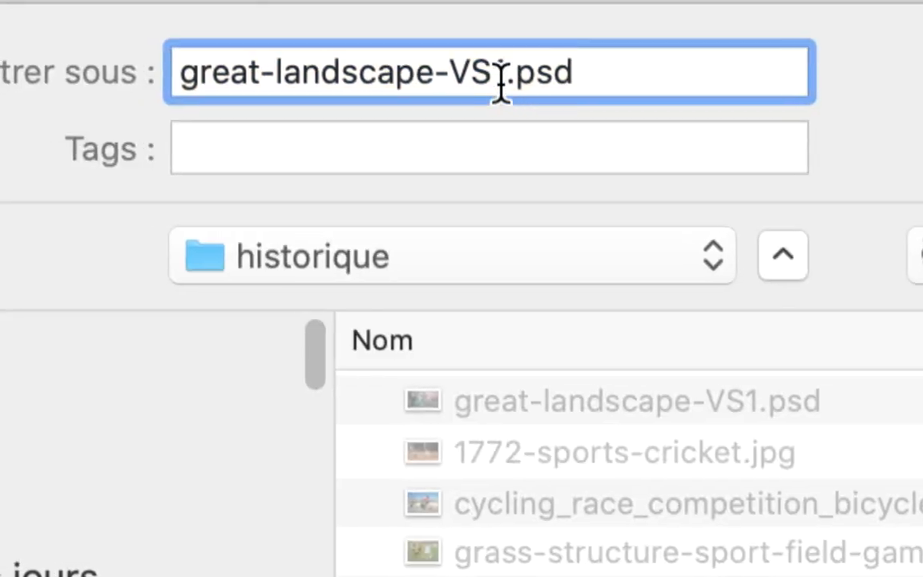
drag(501, 82, 493, 85)
text(2)
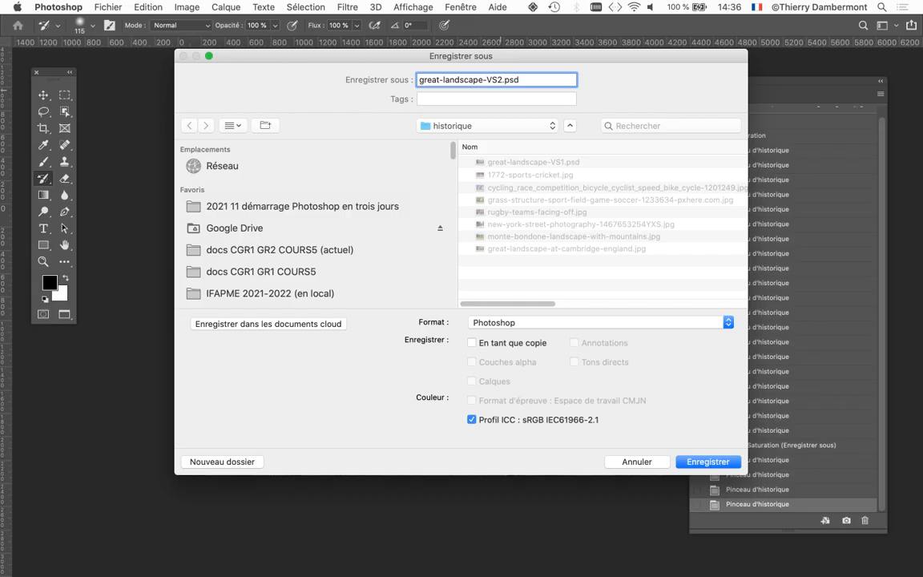
key(Return)
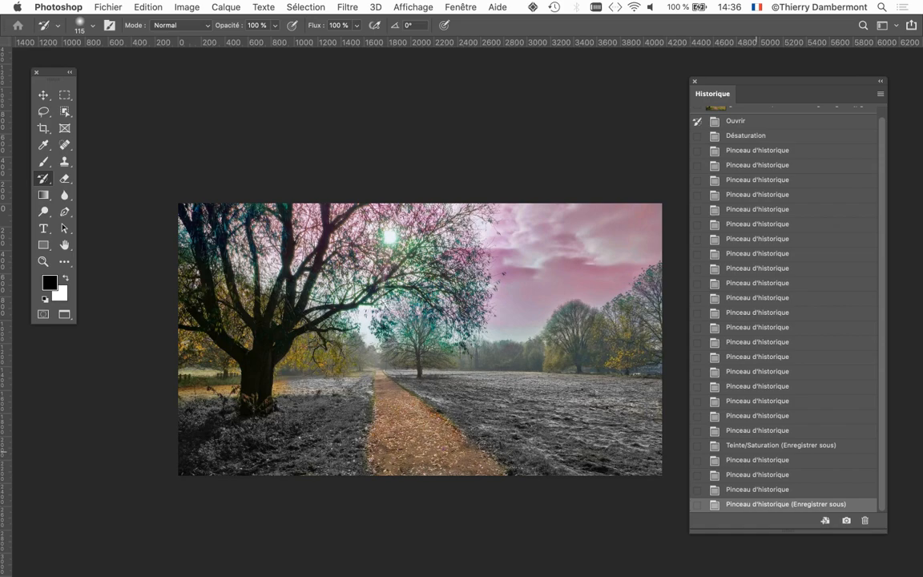